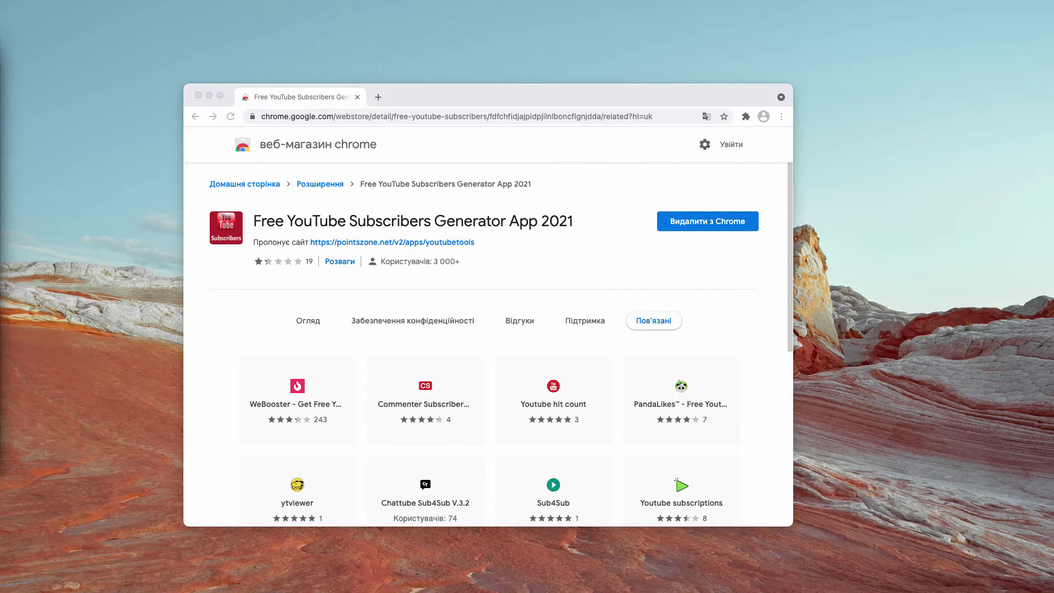
Open Chrome's Extensions page from the More Tools menu
left_click(454, 196)
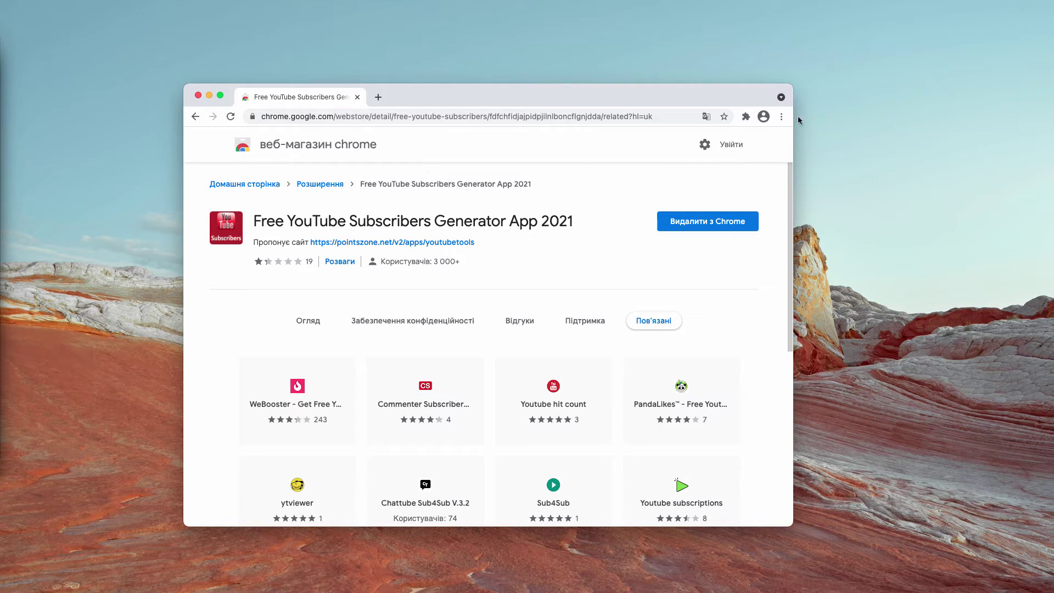
left_click(781, 117)
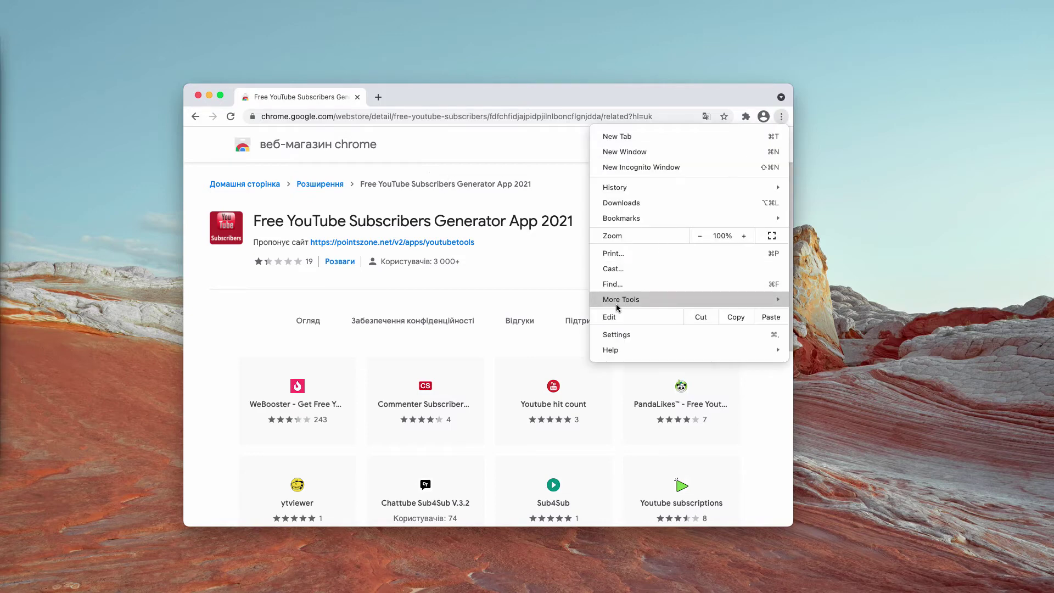
mouse_move(659, 299)
left_click(854, 351)
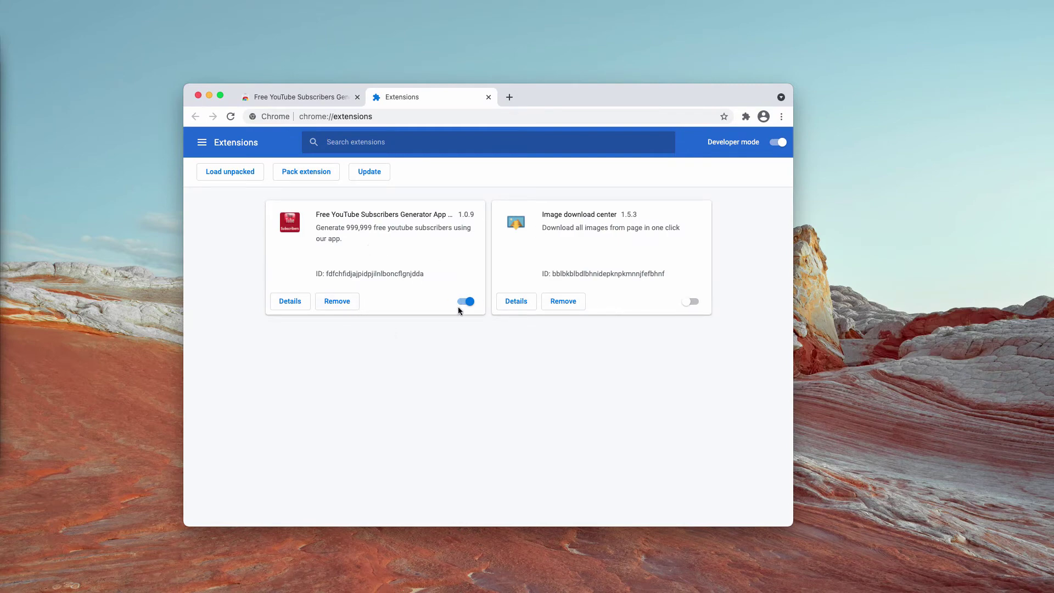
Disable and remove the Free YouTube Subscribers Generator App 2021 extension, then close the Extensions tab
left_click(465, 301)
left_click(337, 301)
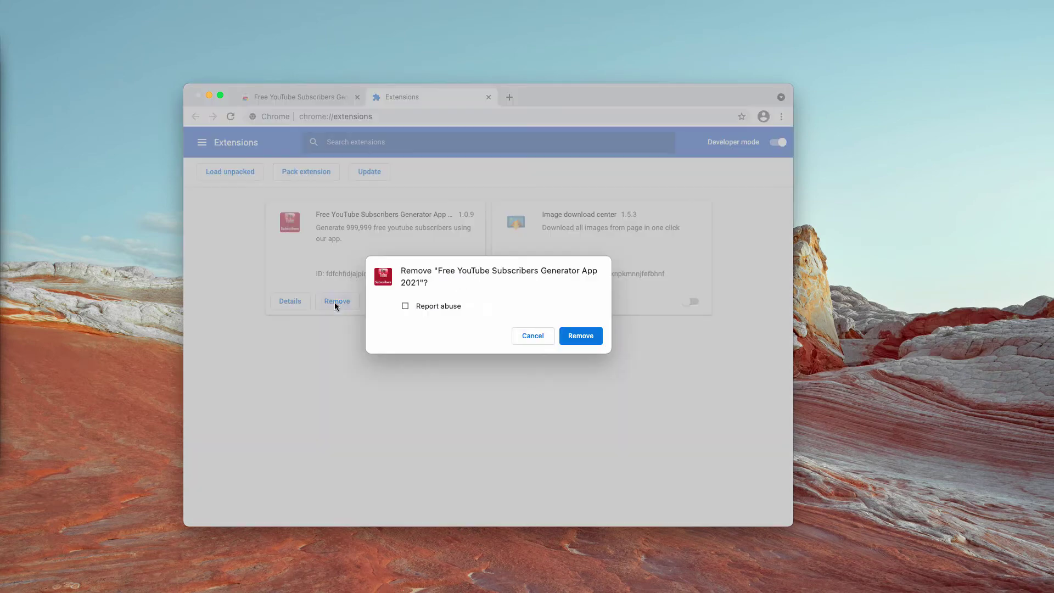
left_click(581, 333)
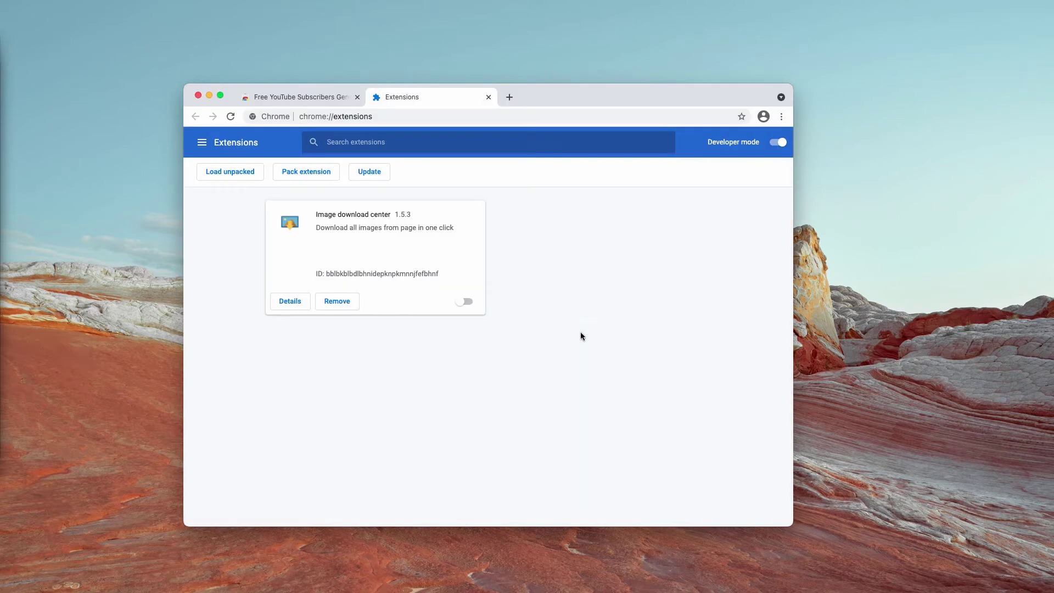
left_click(486, 99)
left_click(393, 116)
Load combocleaner.com in Chrome, then check the Applications folder in a new Finder window and close it
type("combocleaner.com")
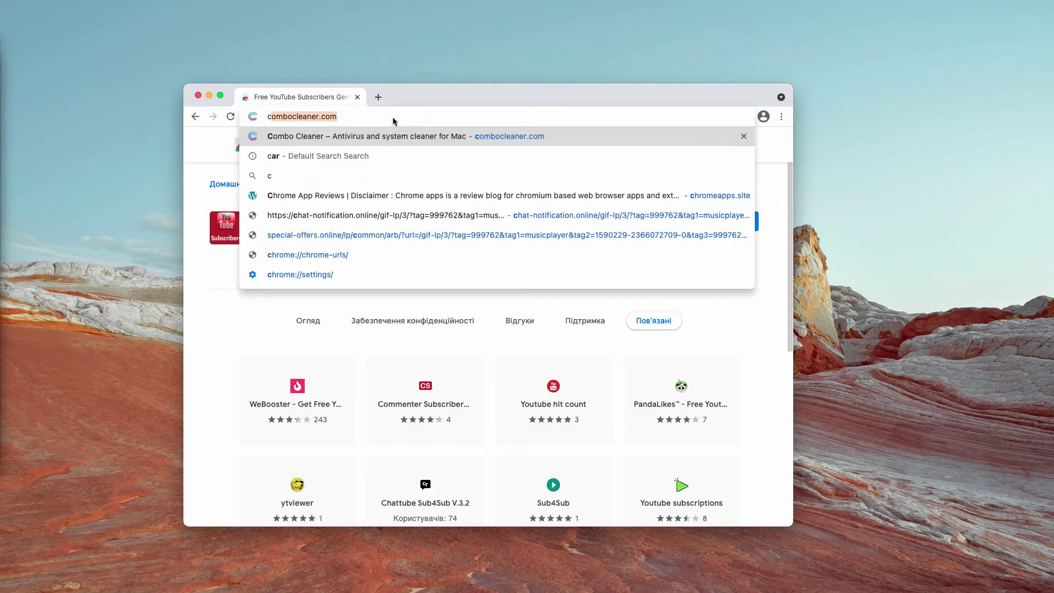
key("Return")
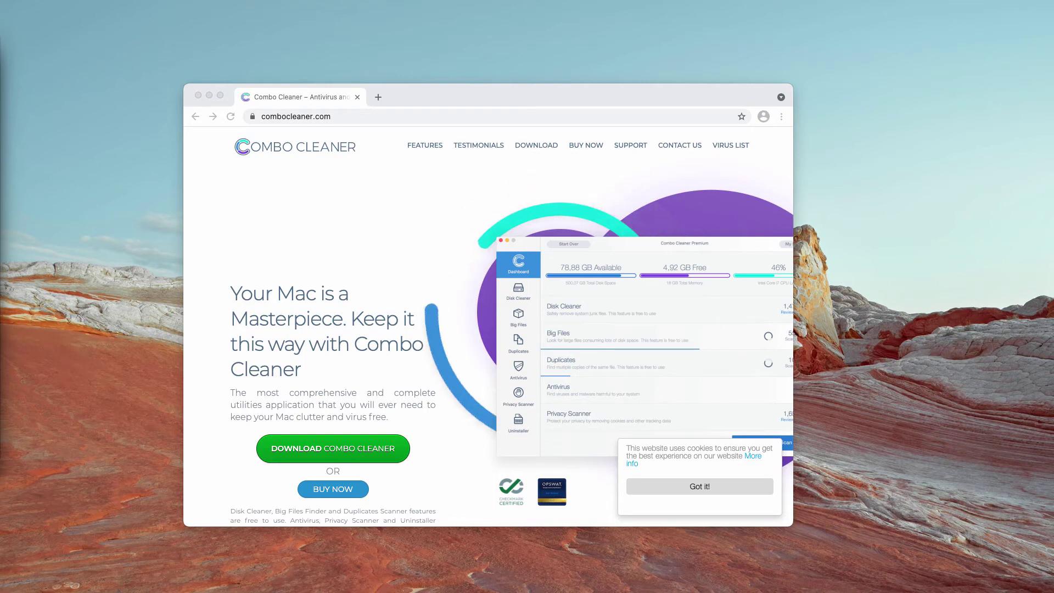
key("super+n")
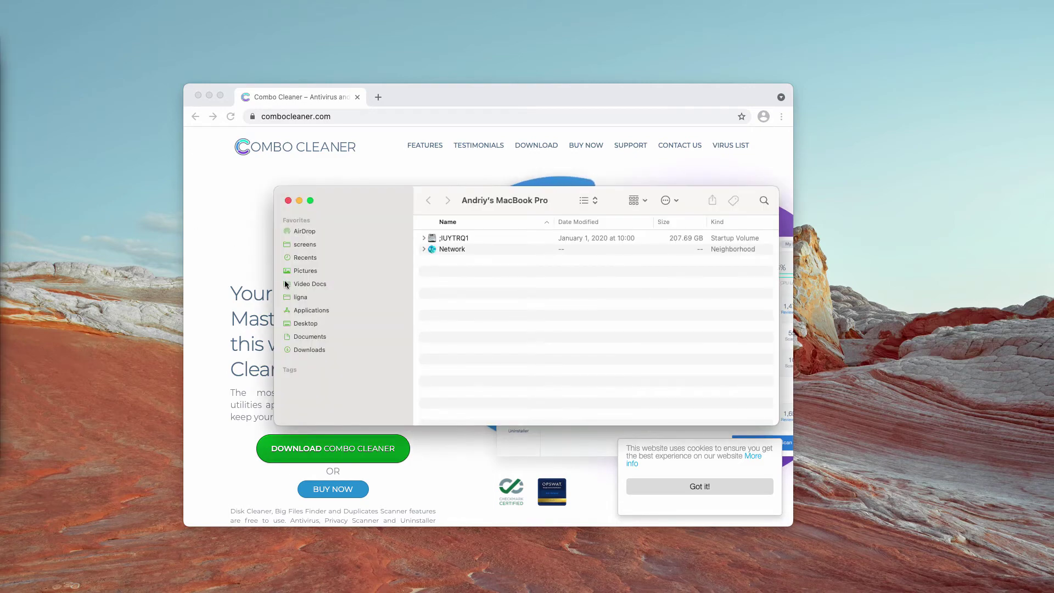
left_click(314, 311)
scroll(494, 294, "up", 10)
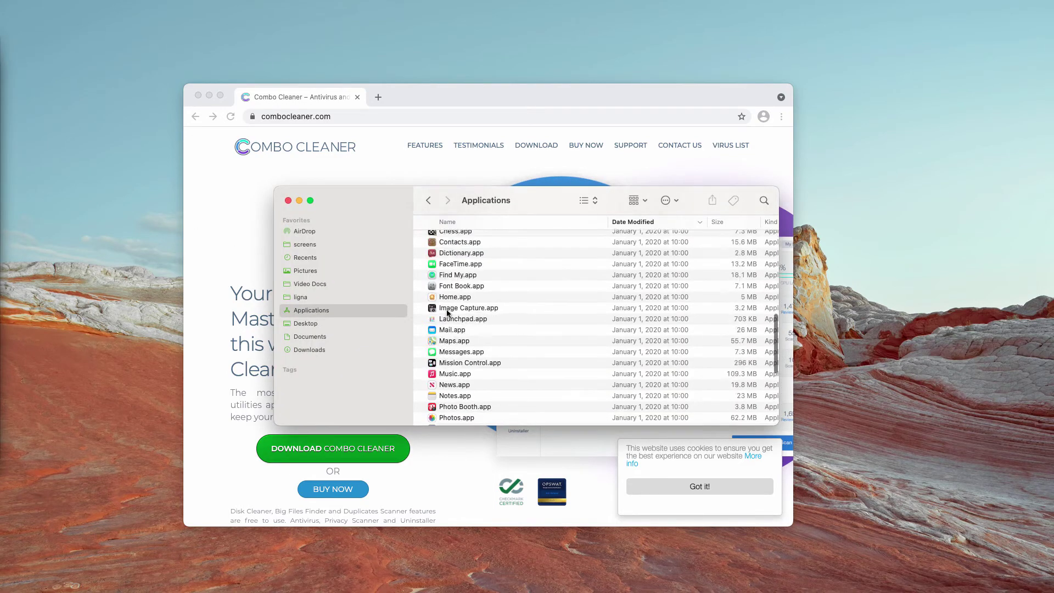
scroll(467, 304, "down", 15)
scroll(448, 311, "up", 15)
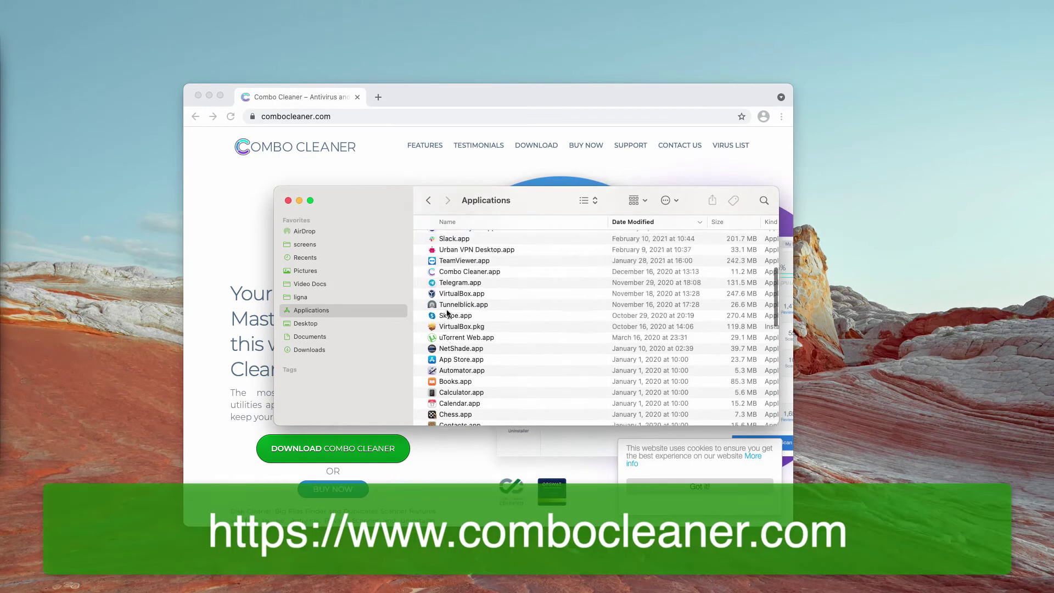
left_click(288, 200)
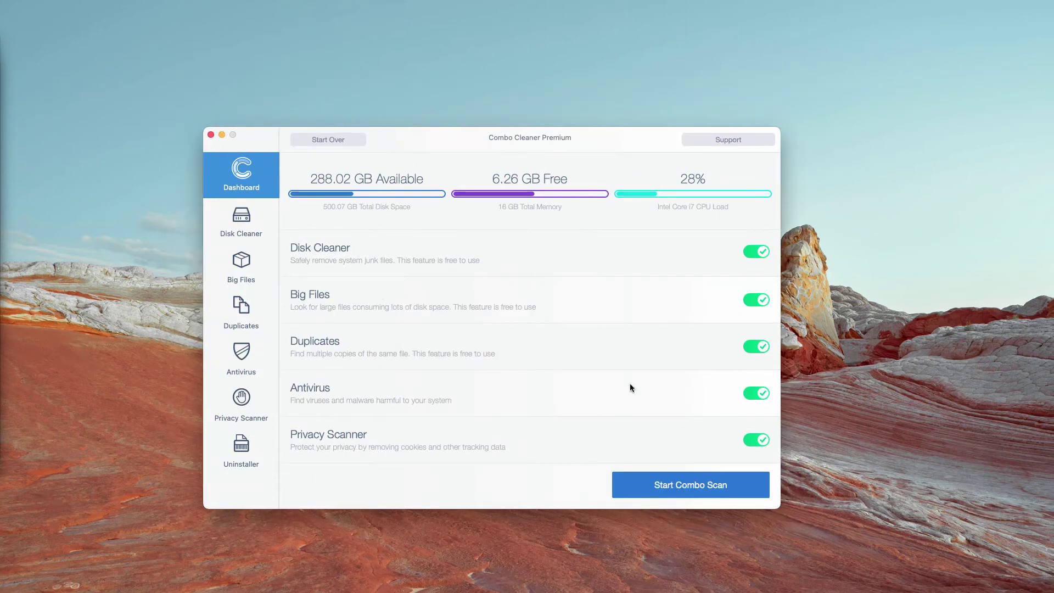
Run the Combo Scan and bring up the 7 adware threats found by Antivirus
left_click(666, 490)
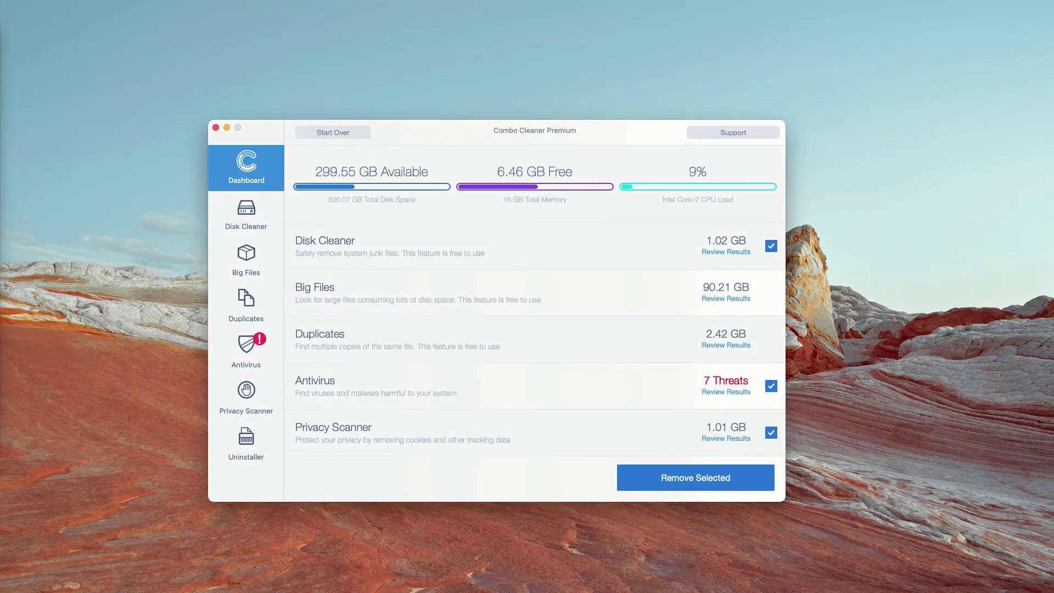
left_click_drag(515, 135, 500, 135)
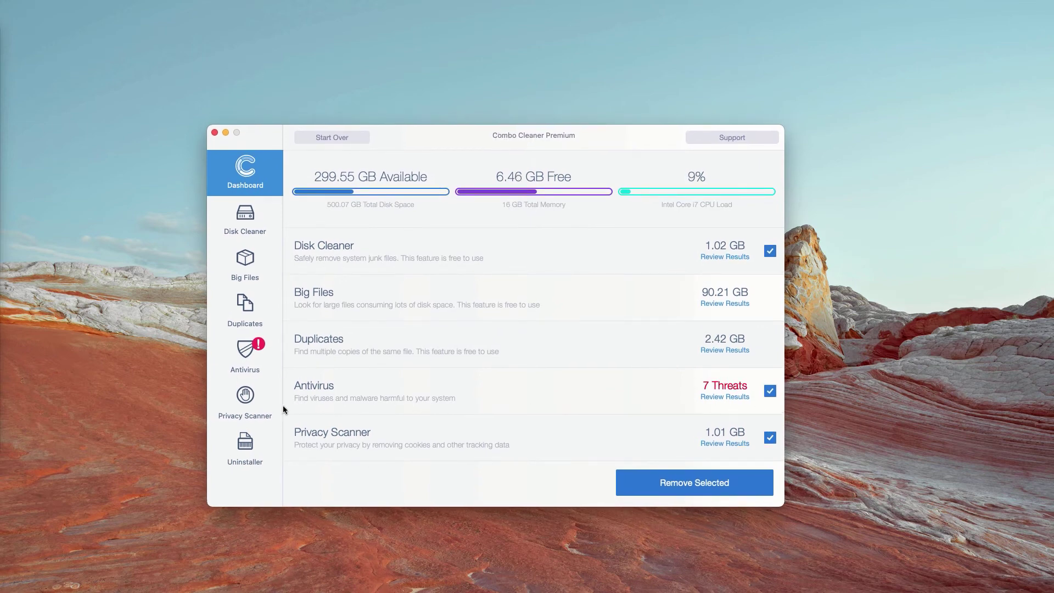
left_click(256, 356)
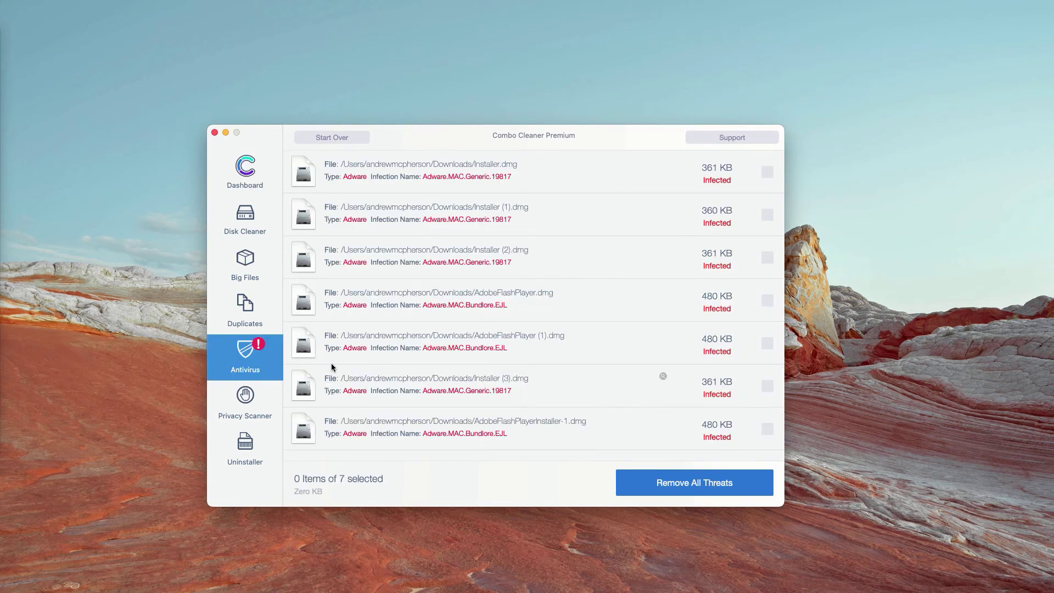
left_click(254, 192)
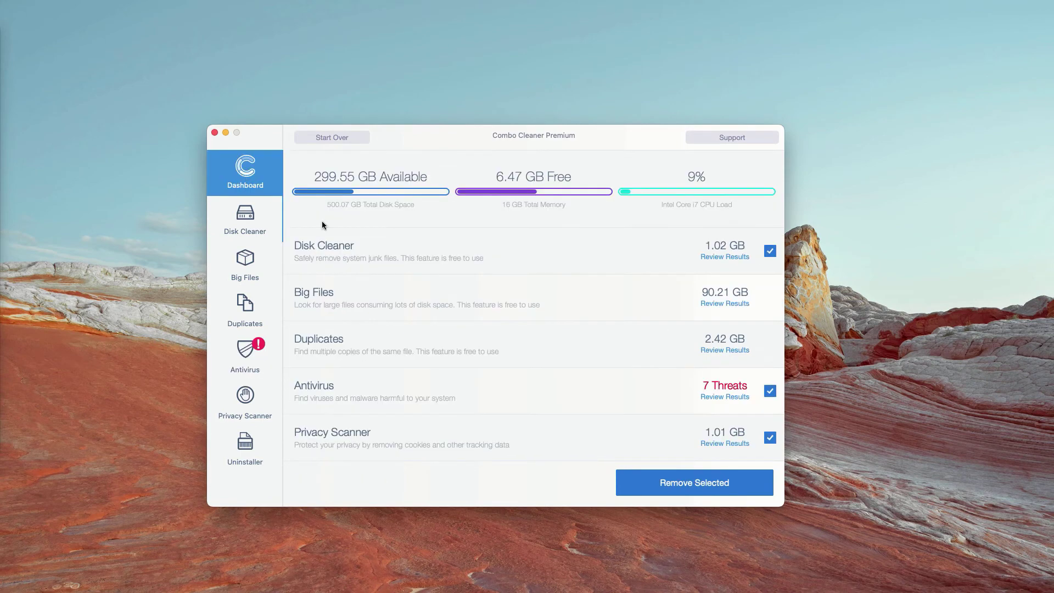
left_click(730, 398)
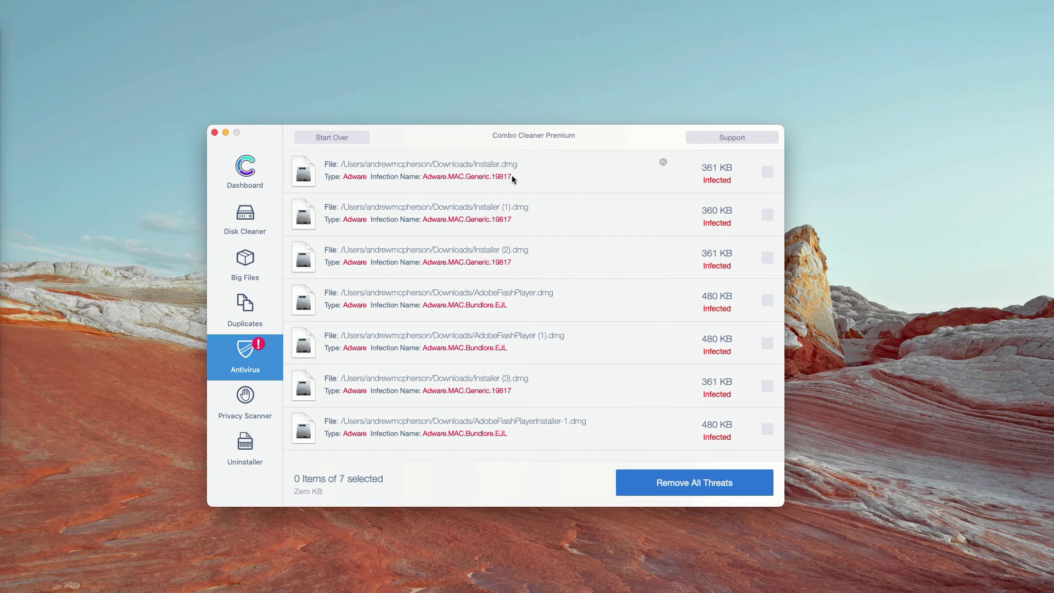
left_click_drag(588, 140, 588, 145)
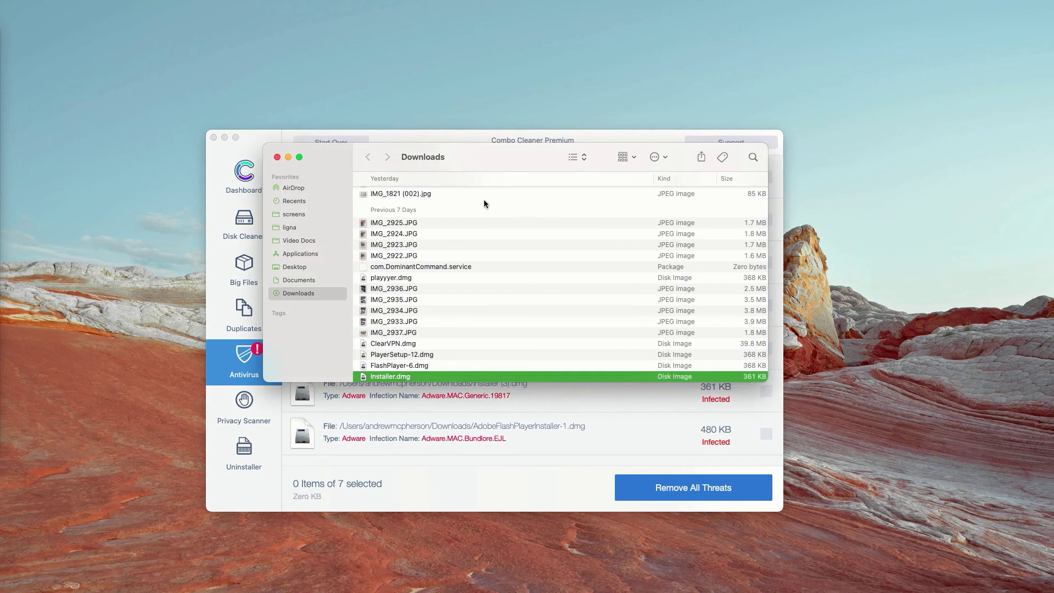
Move Installer.dmg from Downloads to the Trash and close the Finder window
scroll(465, 356, "down", 5)
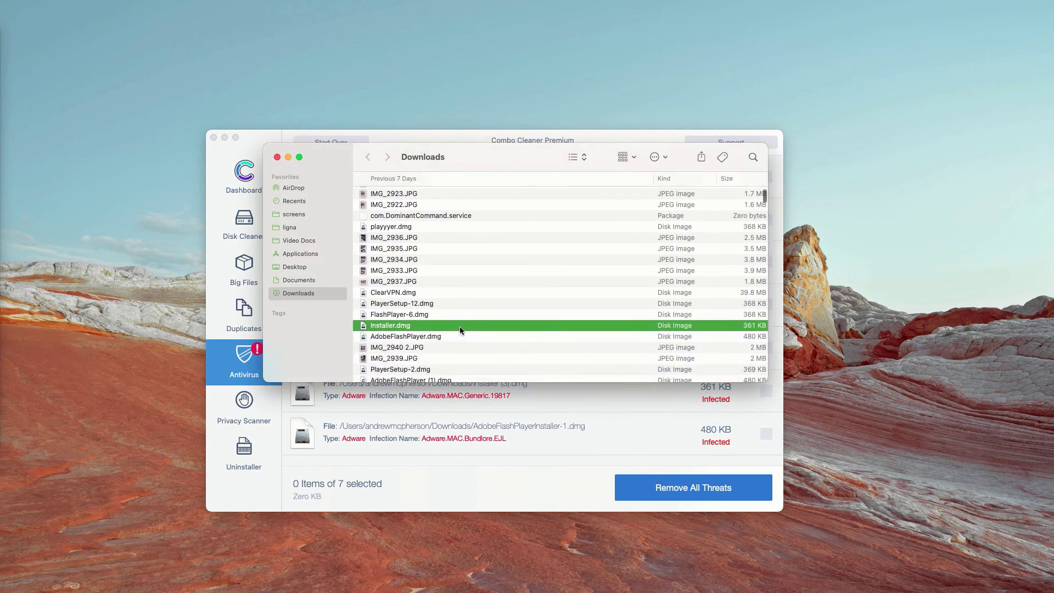
right_click(421, 327)
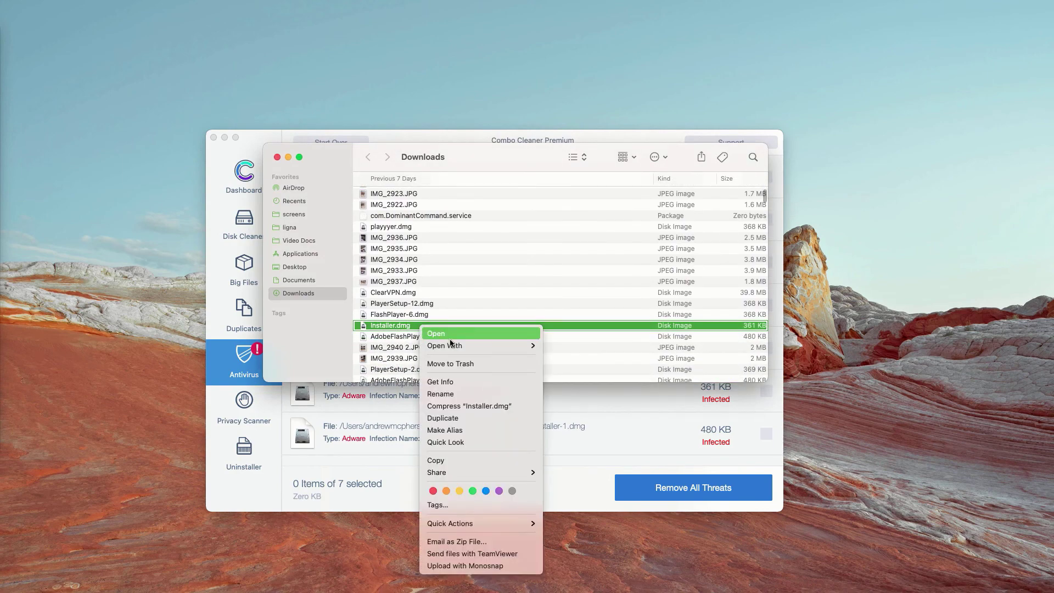
left_click(459, 363)
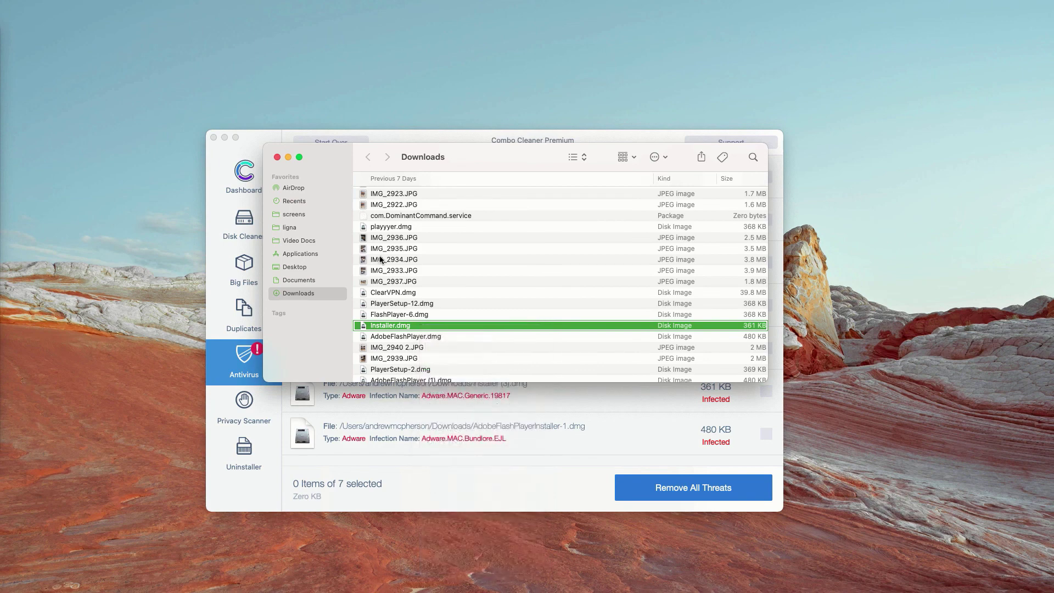
left_click(278, 157)
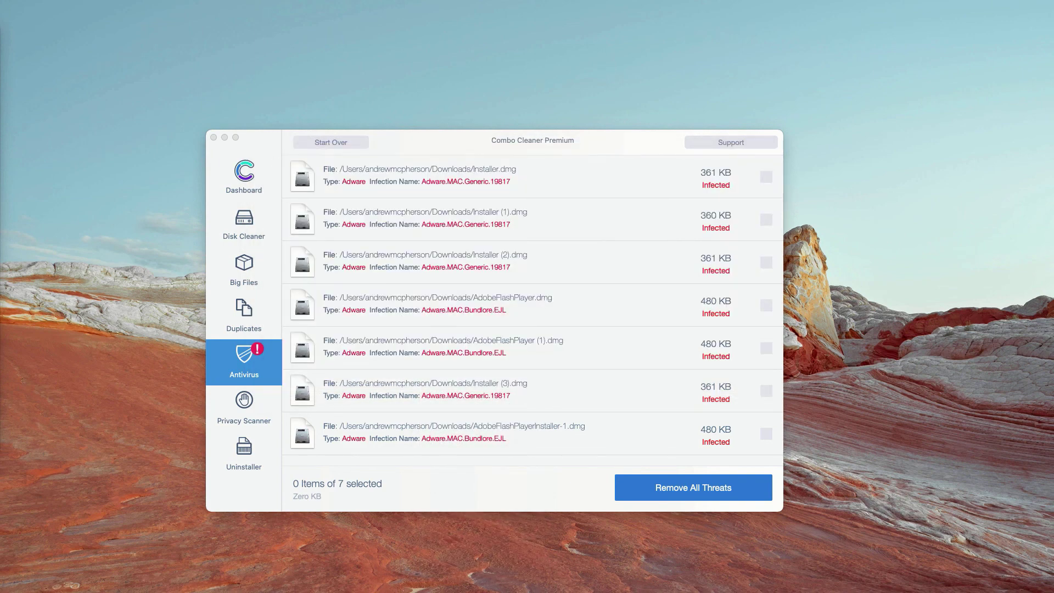
Reveal Installer (1).dmg in Downloads, move it to the Trash, and close the window
left_click(661, 209)
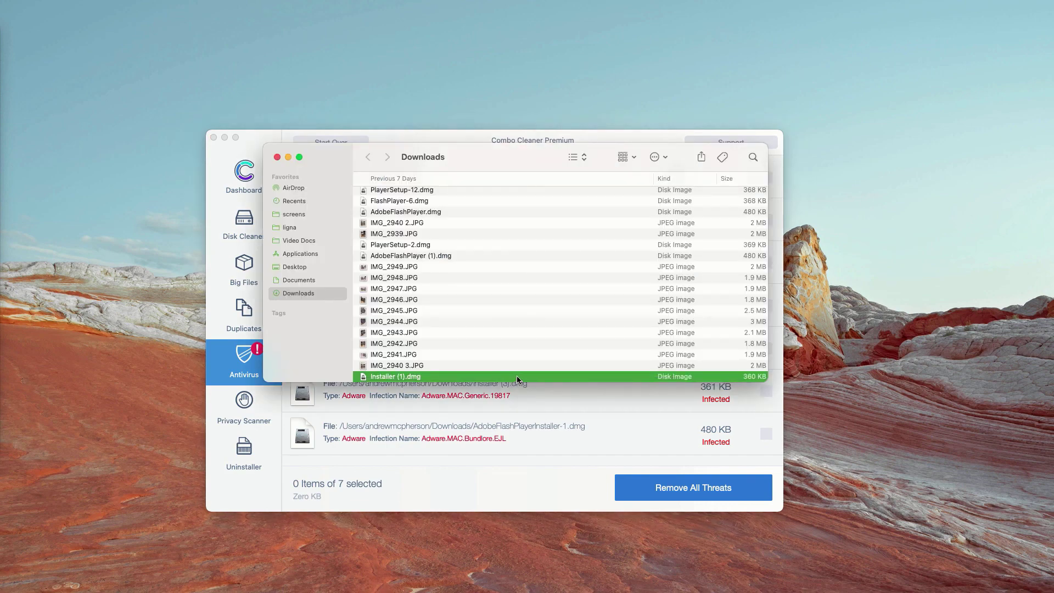
right_click(516, 376)
left_click(539, 376)
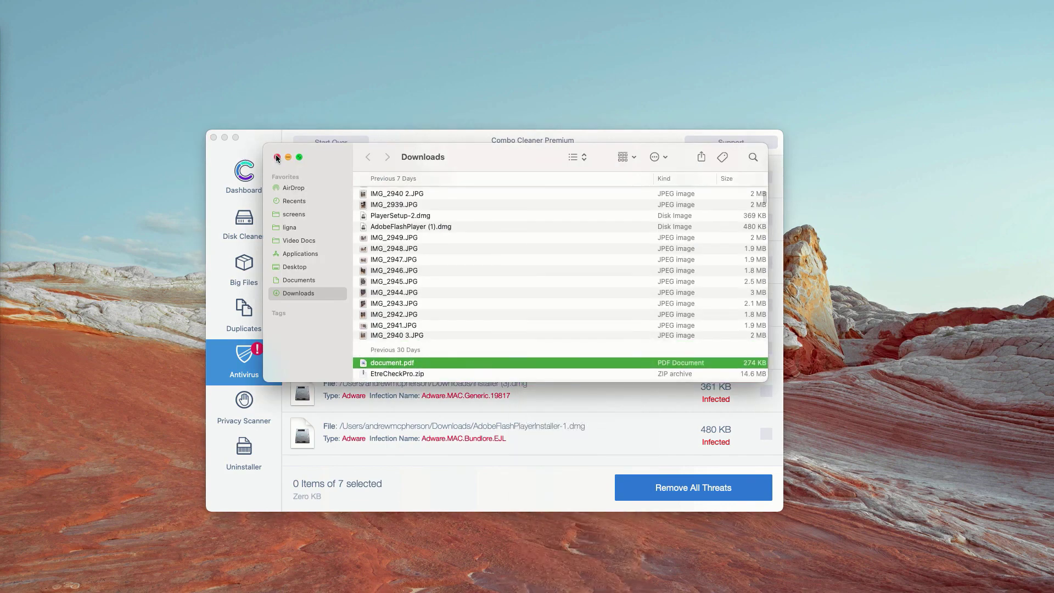
left_click(277, 157)
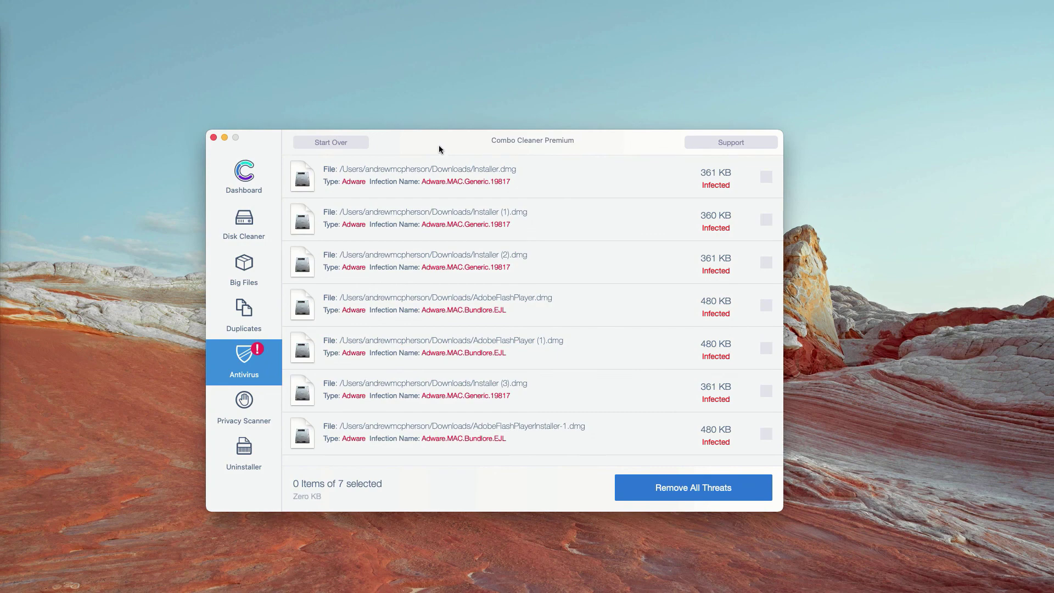